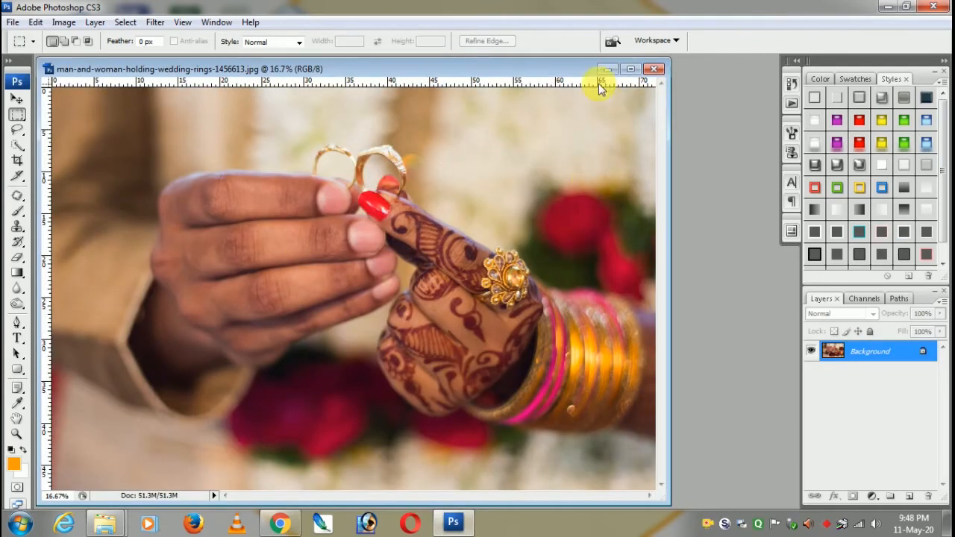
- Maximize the photo's document window and convert the locked Background into a regular layer named Layer 0
click(631, 69)
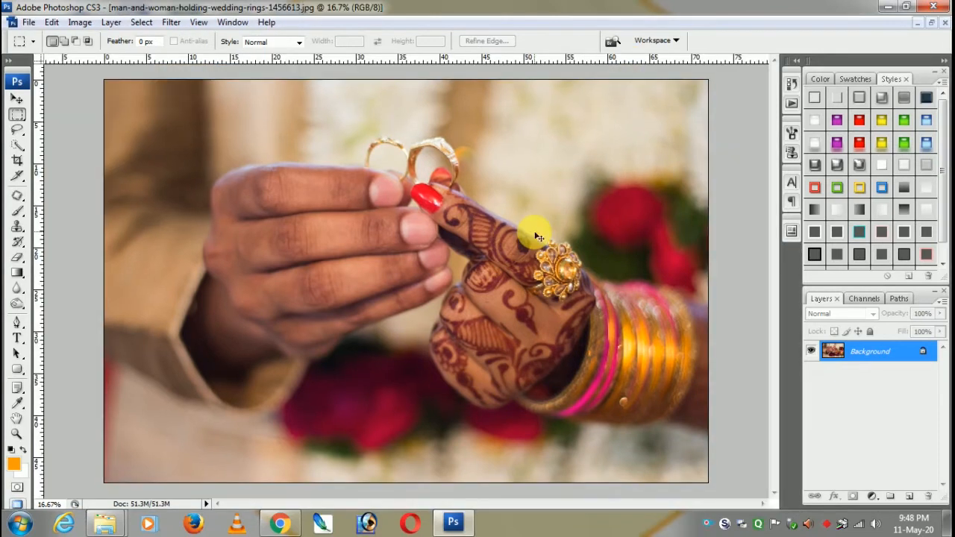
key(ctrl+minus)
key(ctrl+minus)
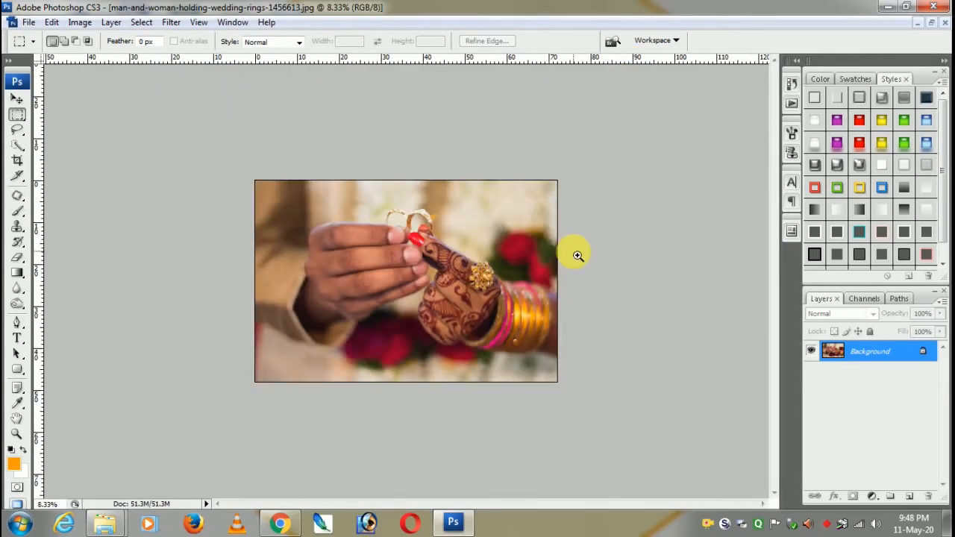
key(ctrl+plus)
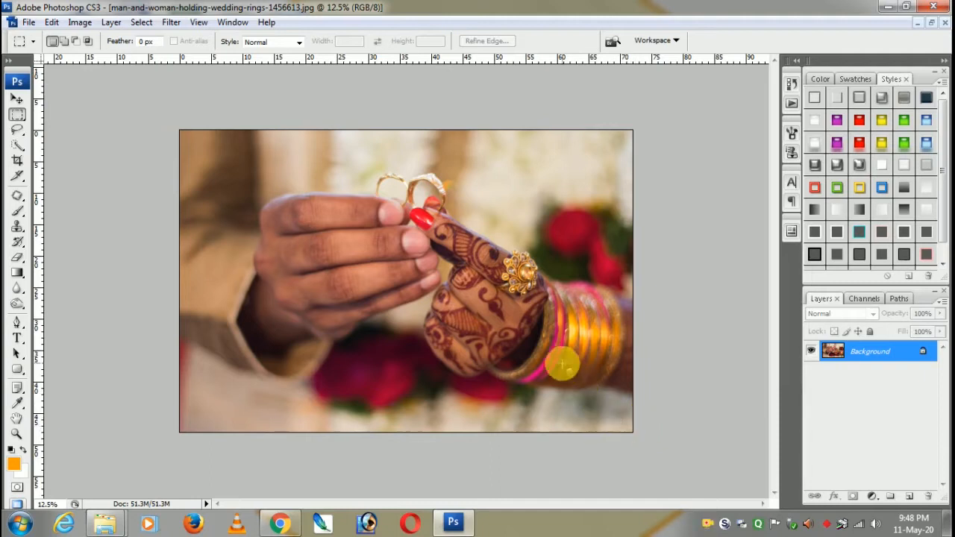
double_click(896, 355)
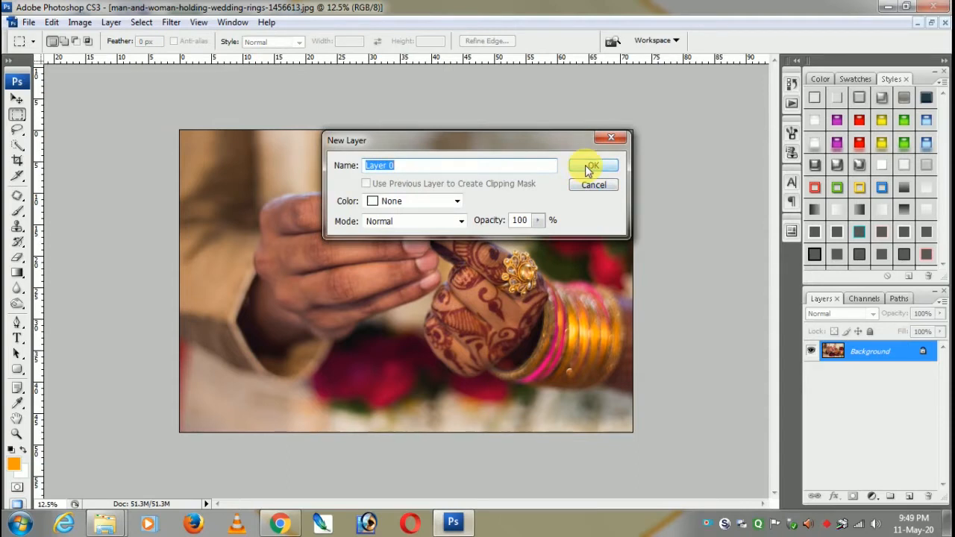
click(597, 185)
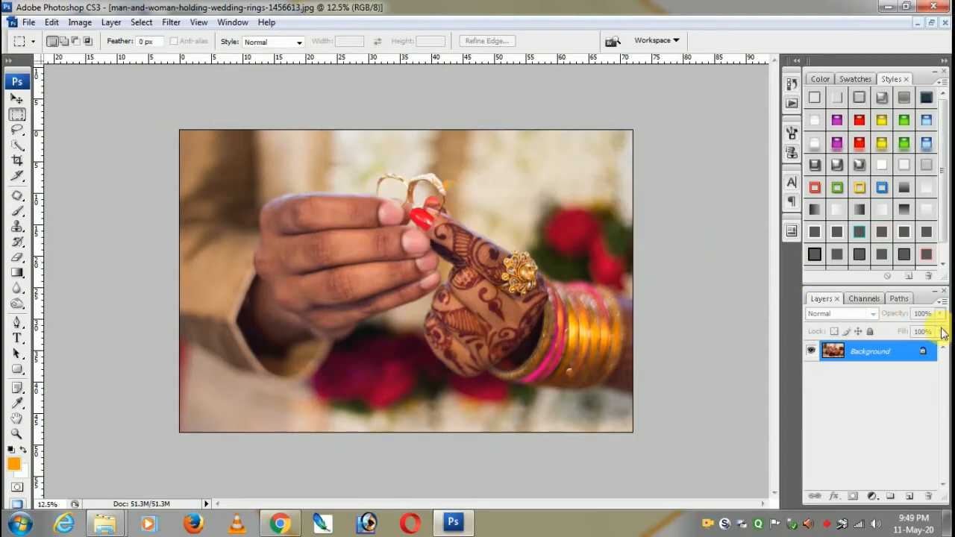
double_click(887, 352)
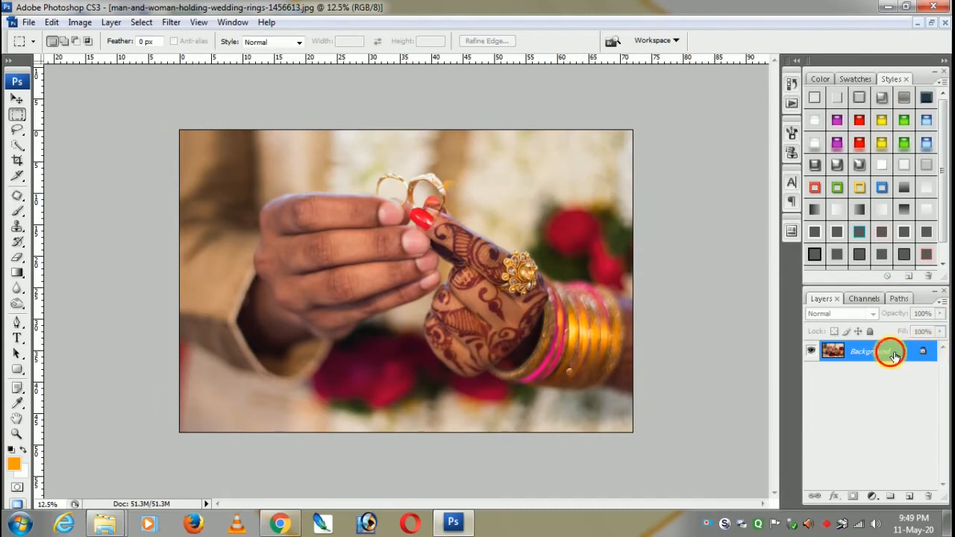
click(589, 165)
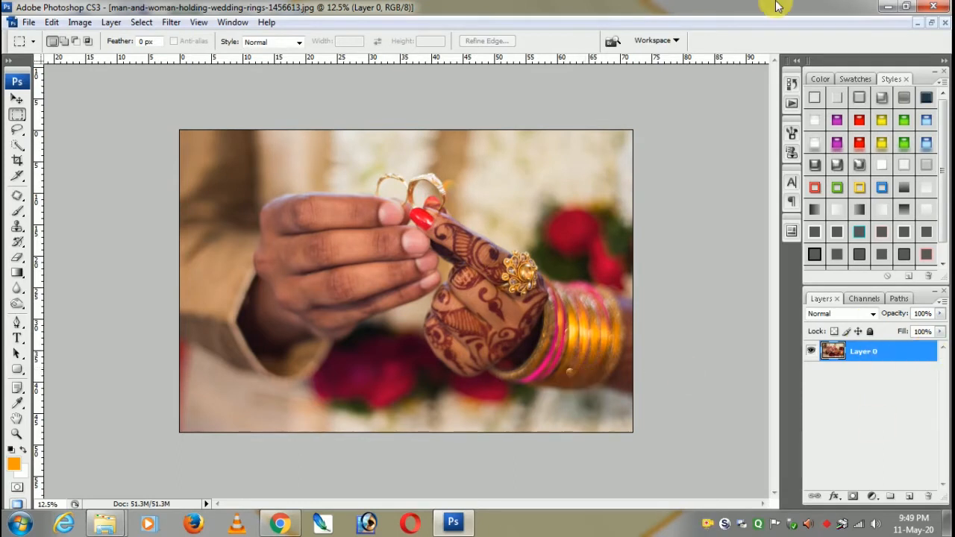
- Select a rectangular area in the photo's lower-right corner, spanning about one fifth of the image width, with the Rectangular Marquee
click(18, 115)
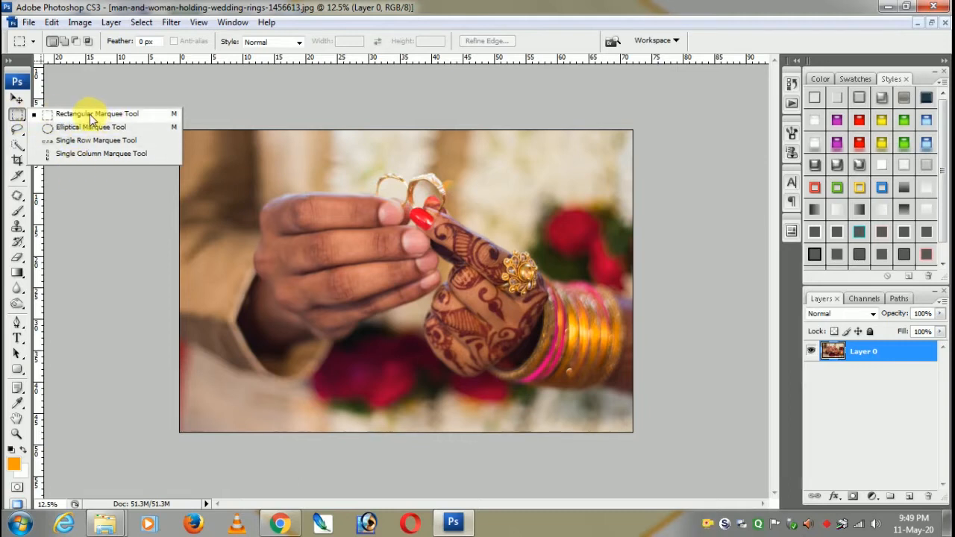
click(18, 115)
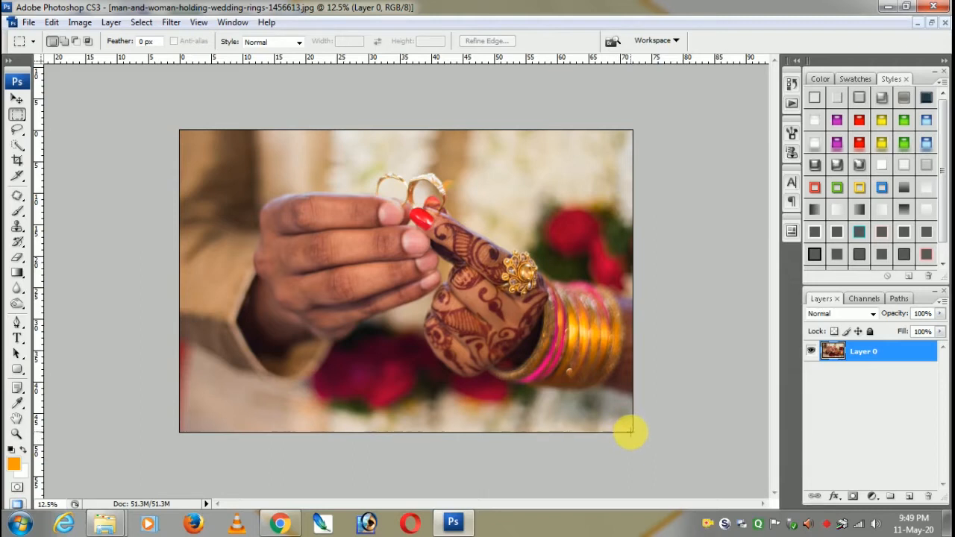
drag(632, 432, 544, 350)
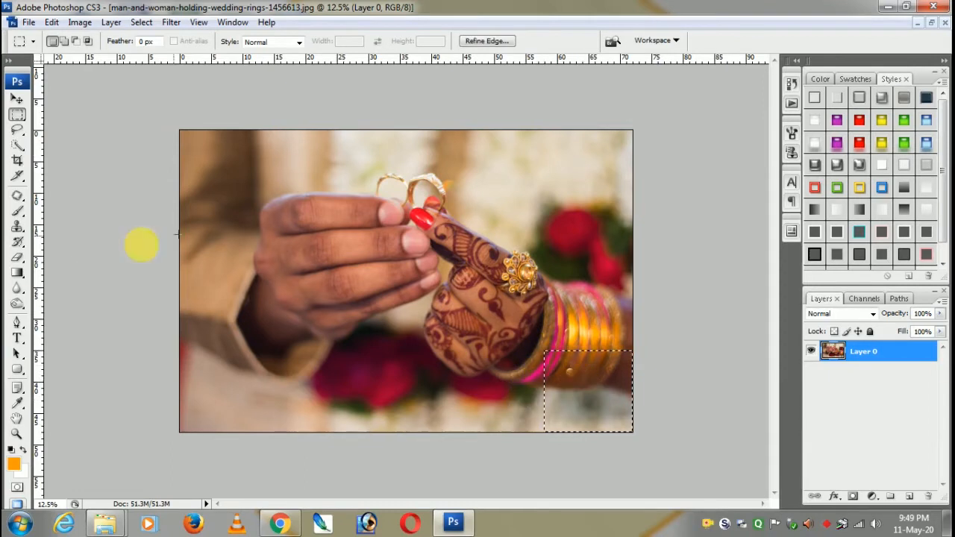
- Set up the Gradient tool with the Black, White preset and 100% opacity
click(18, 275)
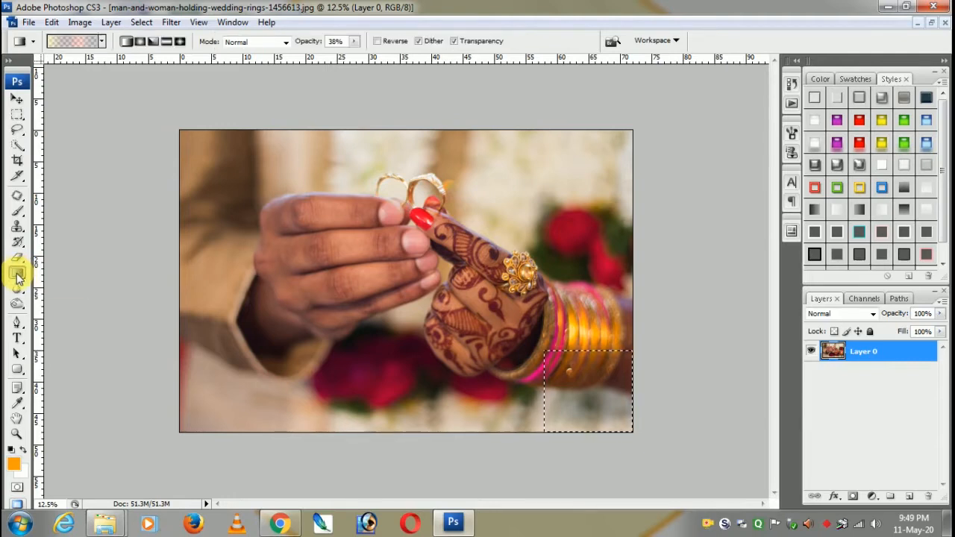
click(63, 45)
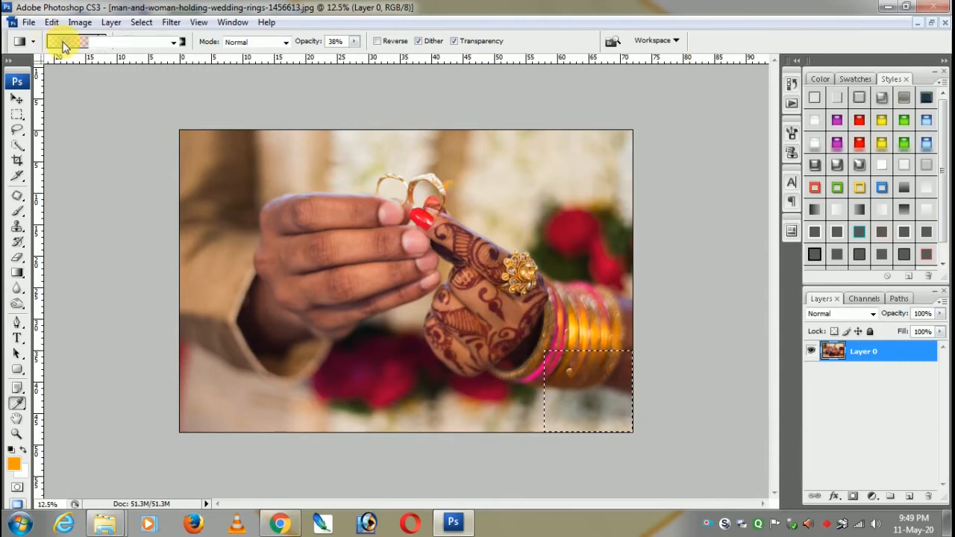
click(466, 186)
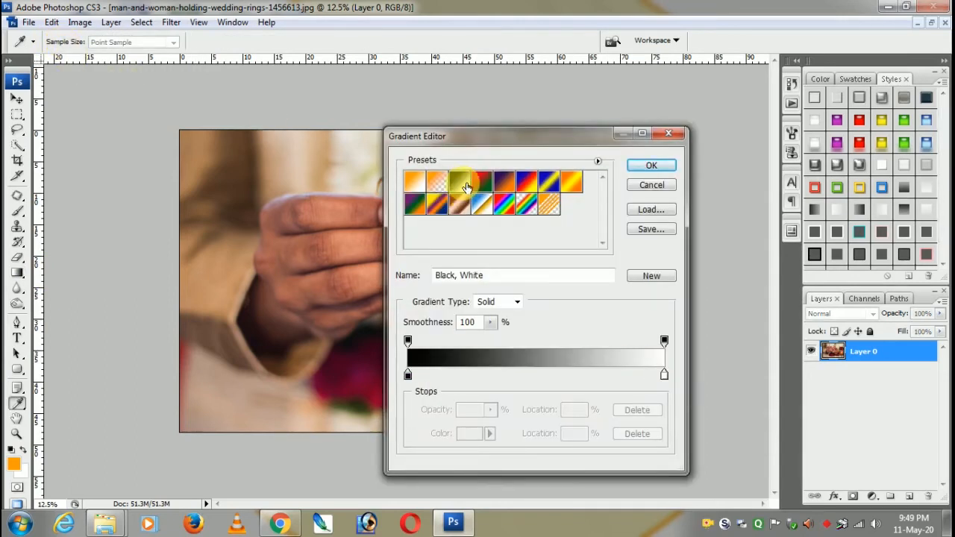
click(651, 166)
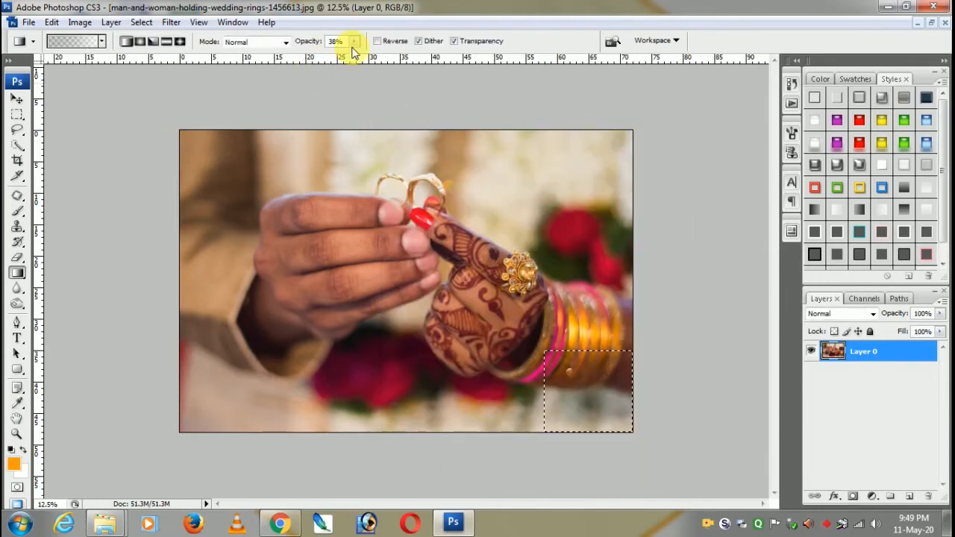
click(356, 42)
drag(356, 57, 469, 64)
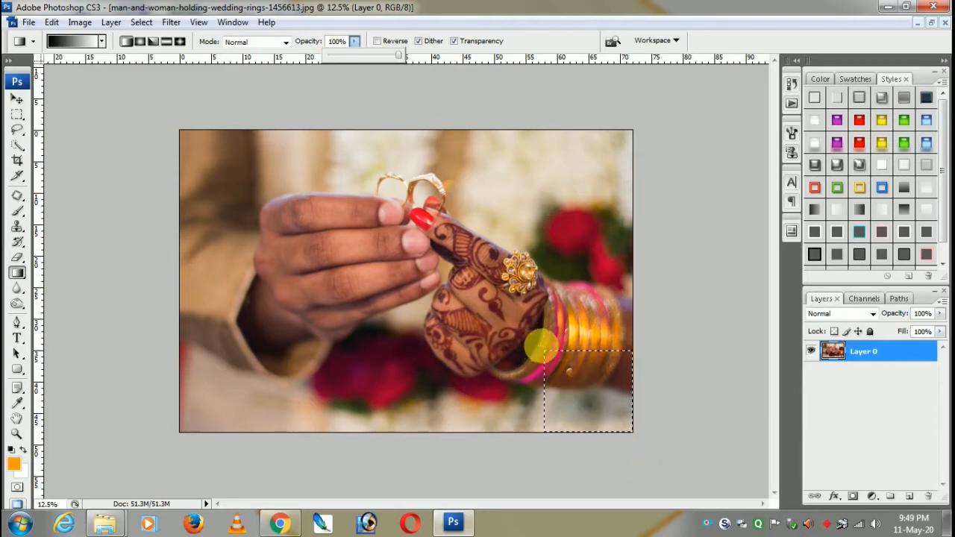
- Fill the selected corner with a diagonal gradient from black at its upper left to light at its lower right, and deselect it
click(601, 407)
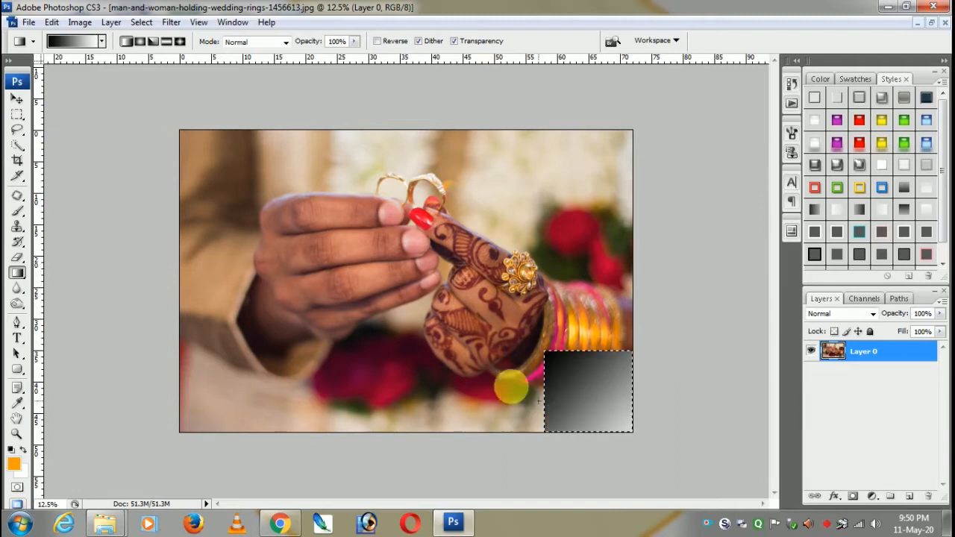
key(c)
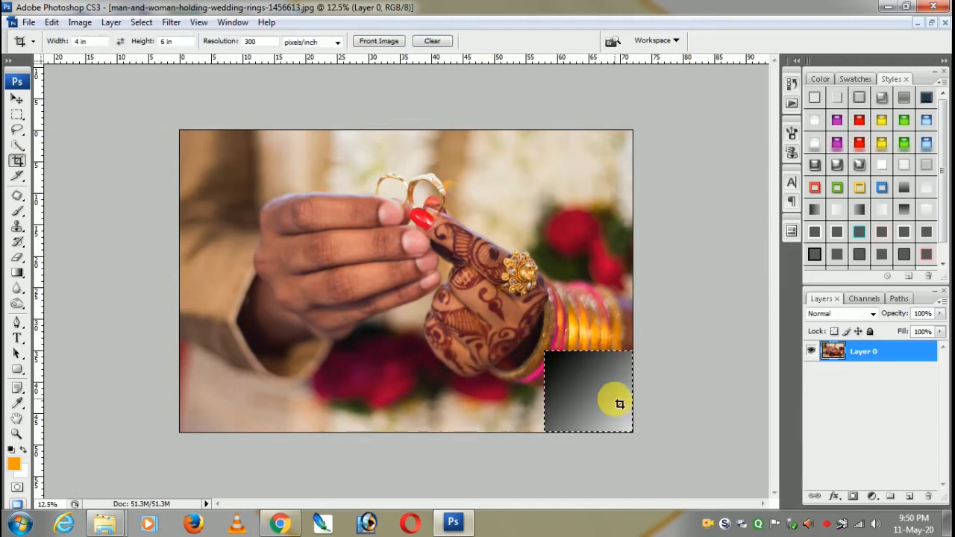
key(ctrl+d)
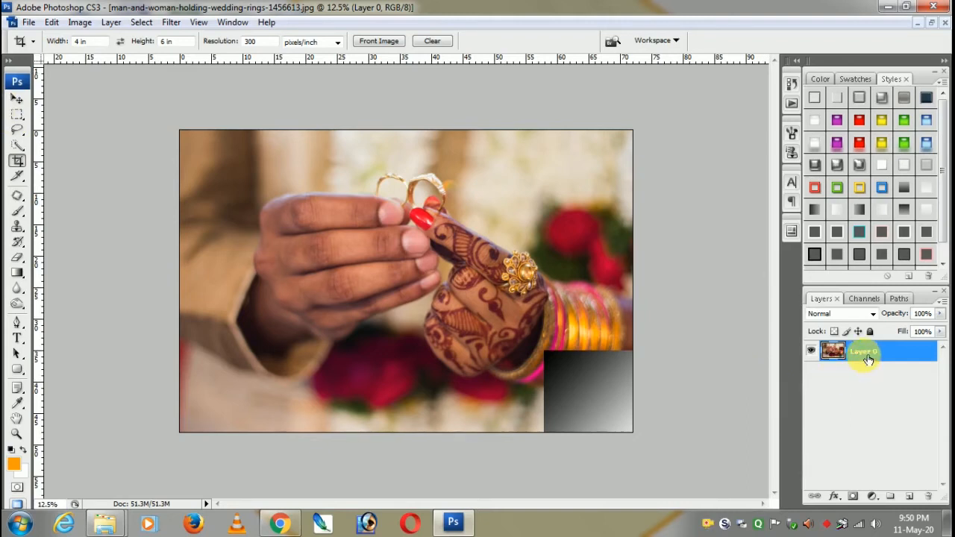
click(17, 98)
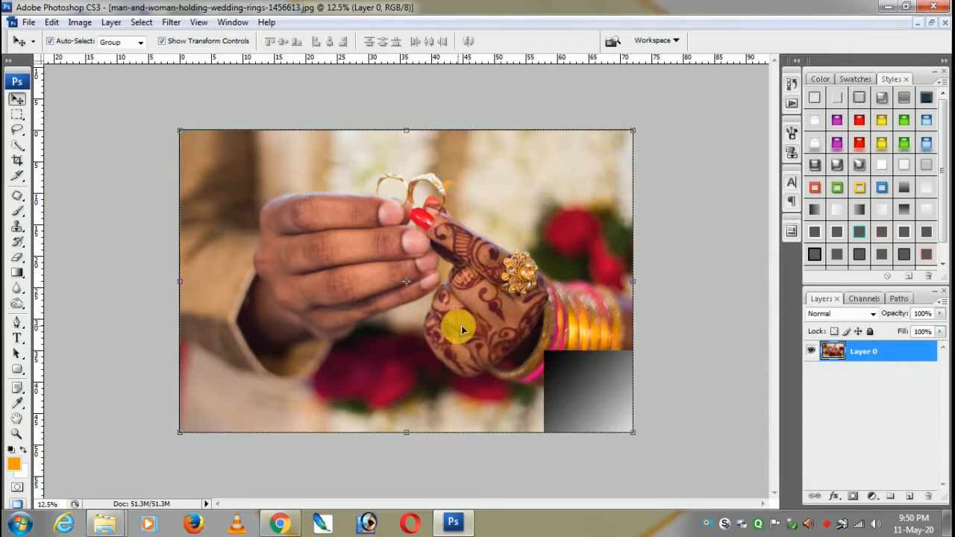
double_click(887, 361)
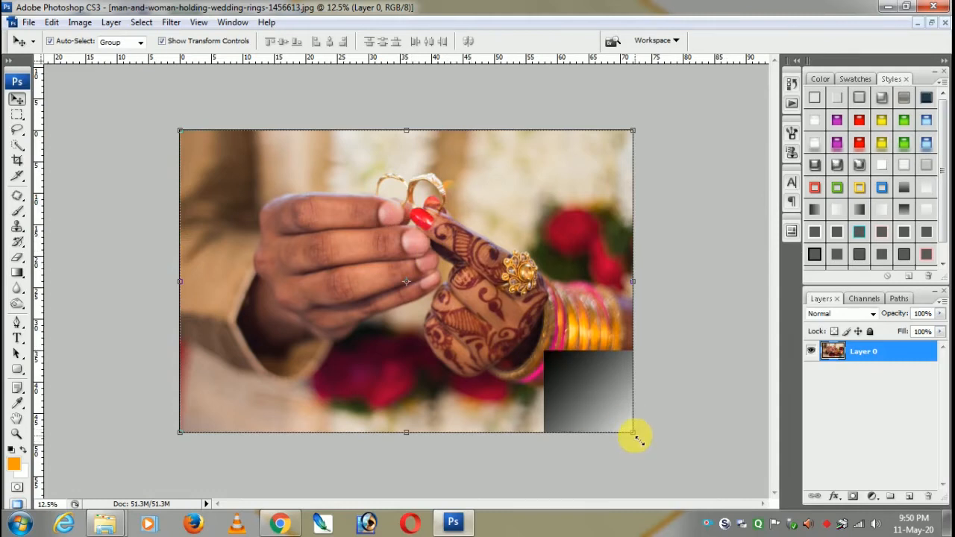
right_click(552, 361)
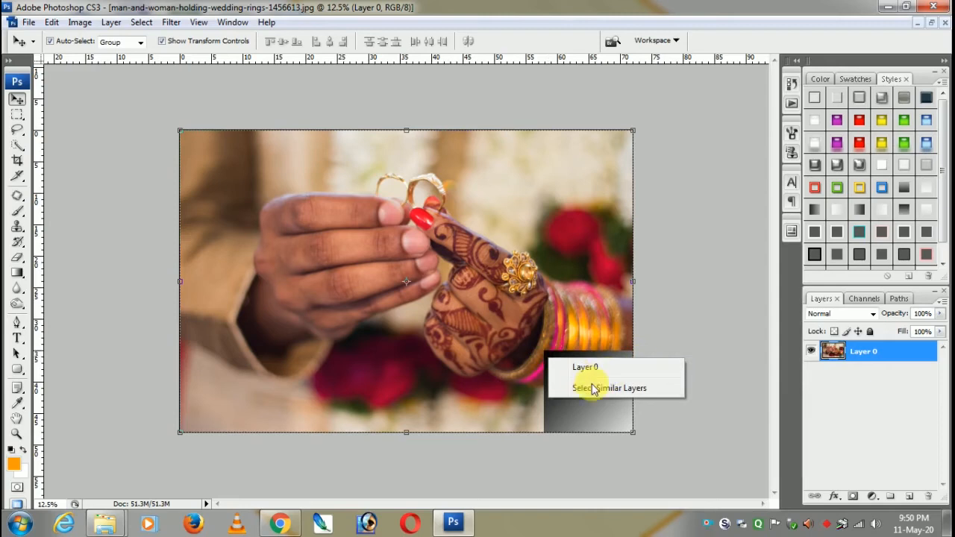
click(685, 337)
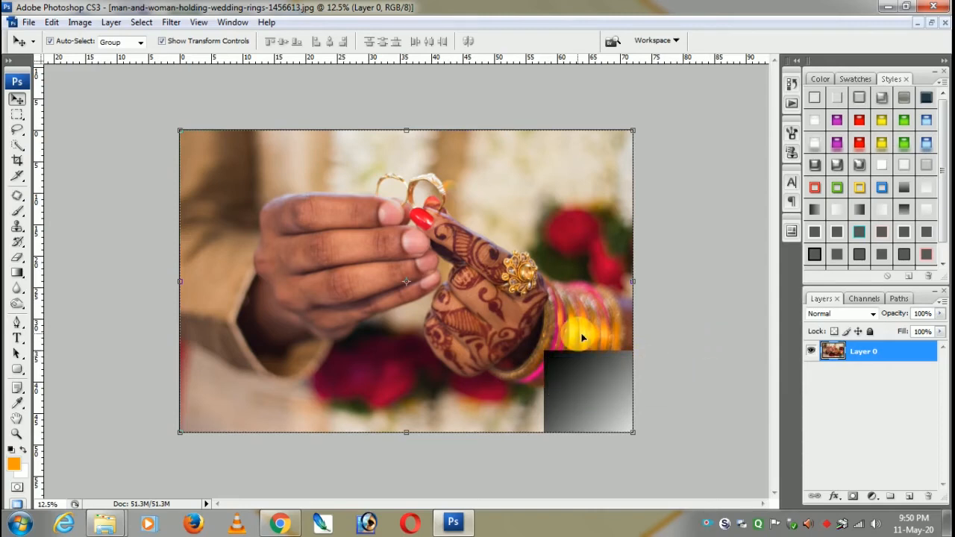
- Warp Layer 0 by pulling the photo's lower-right corner diagonally inward to the bangles, forming a page curl
key(ctrl+t)
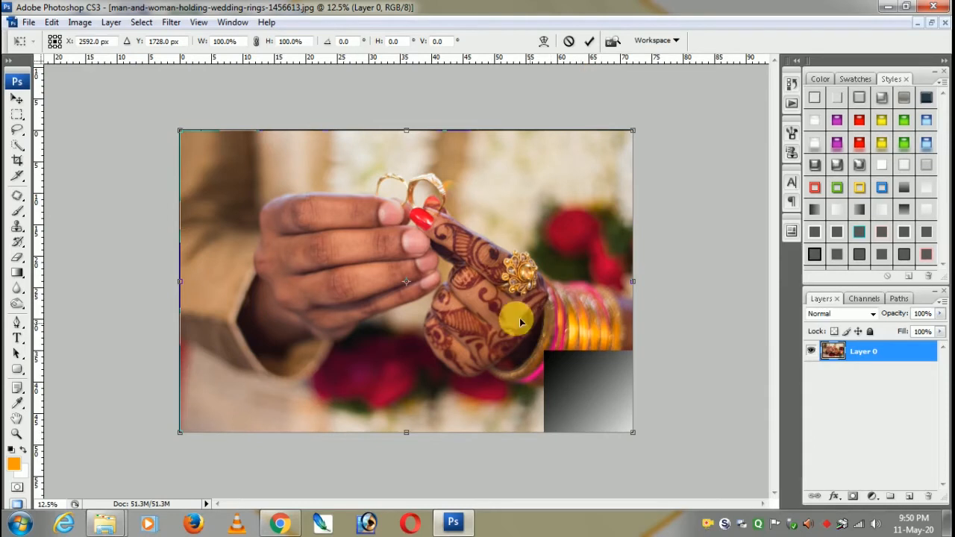
right_click(489, 242)
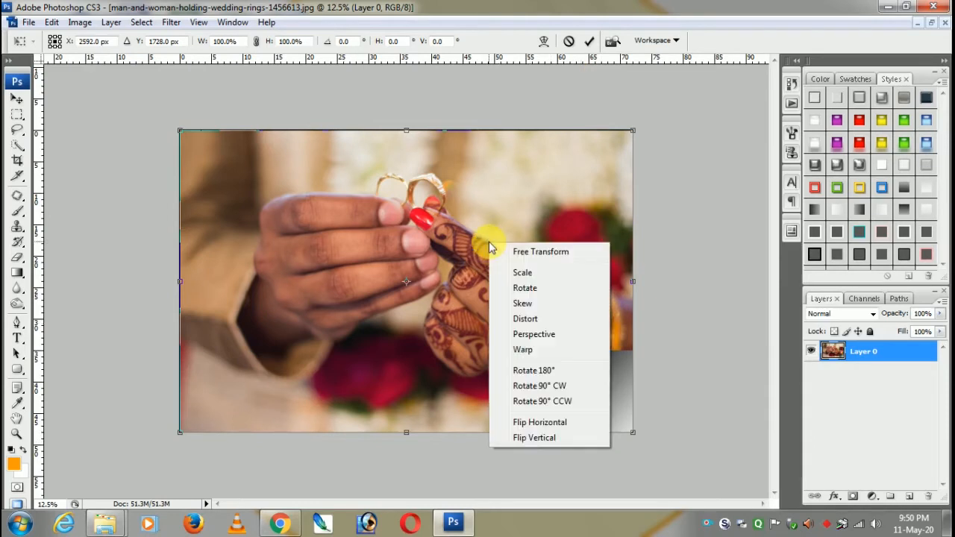
click(539, 351)
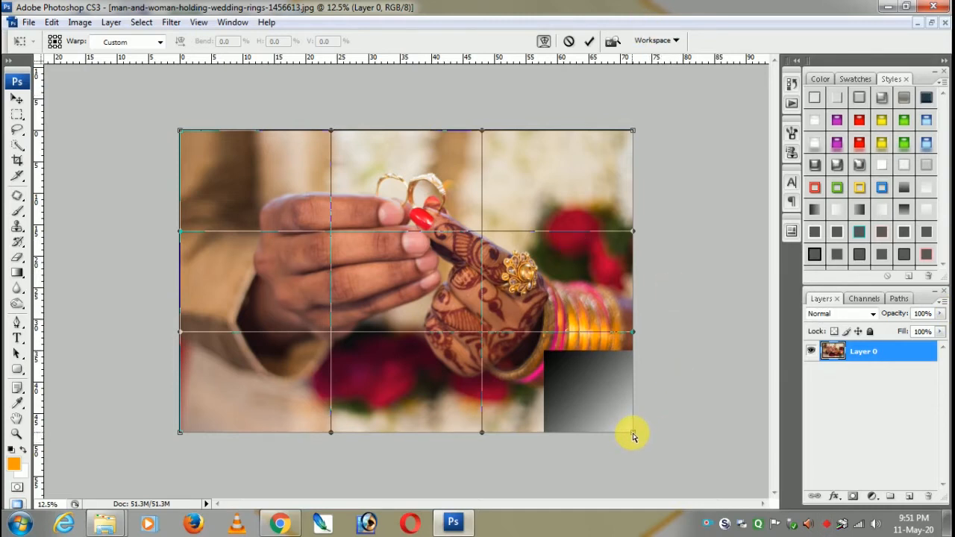
drag(633, 437, 517, 321)
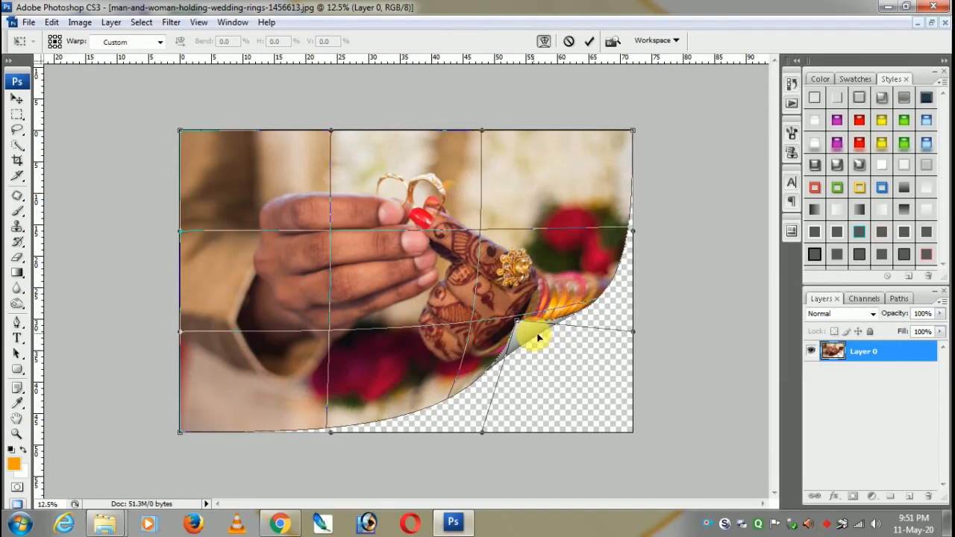
- Refine the warp mesh around the curled corner so its grey gradient underside shows as a page fold, and apply the warp
mouse_move(538, 338)
mouse_down()
mouse_move(549, 354)
mouse_move(541, 351)
mouse_up()
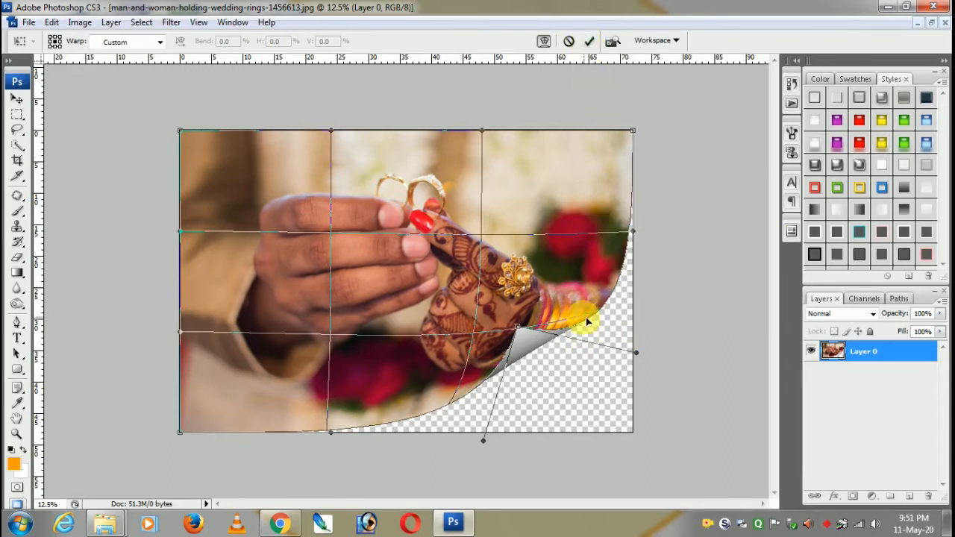
mouse_move(480, 366)
mouse_down()
mouse_move(486, 376)
mouse_move(473, 368)
mouse_up()
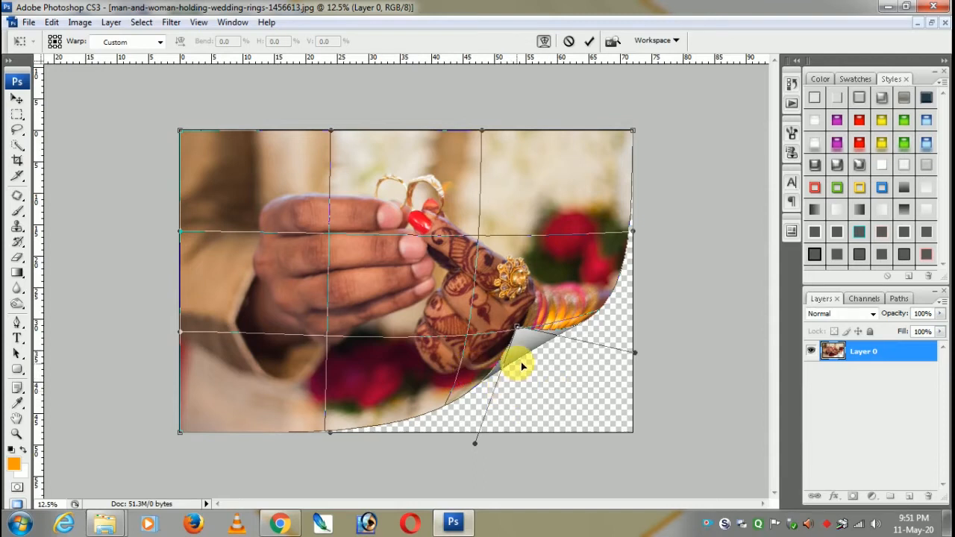
mouse_move(520, 358)
mouse_down()
mouse_move(532, 359)
mouse_move(522, 335)
mouse_move(531, 350)
mouse_up()
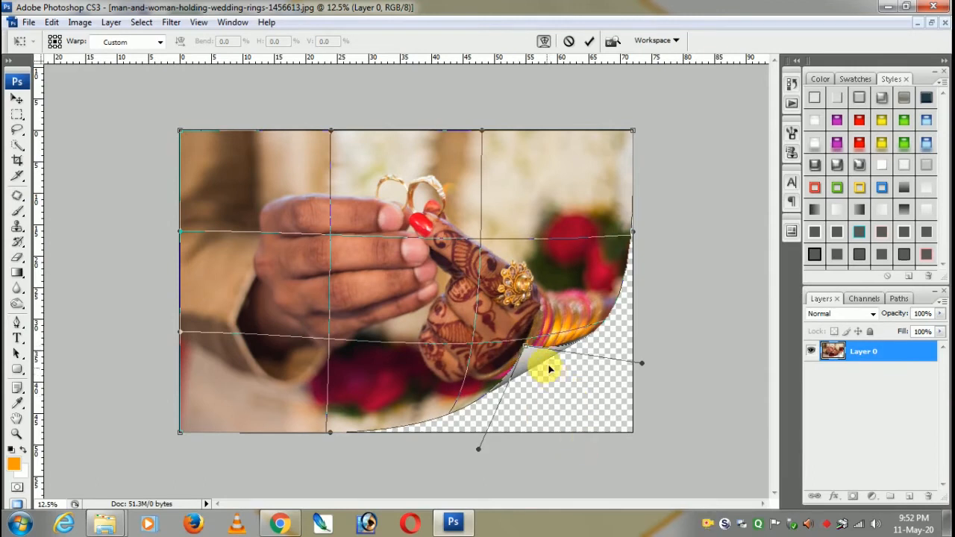
mouse_move(528, 347)
mouse_down()
mouse_move(538, 348)
mouse_move(528, 337)
mouse_up()
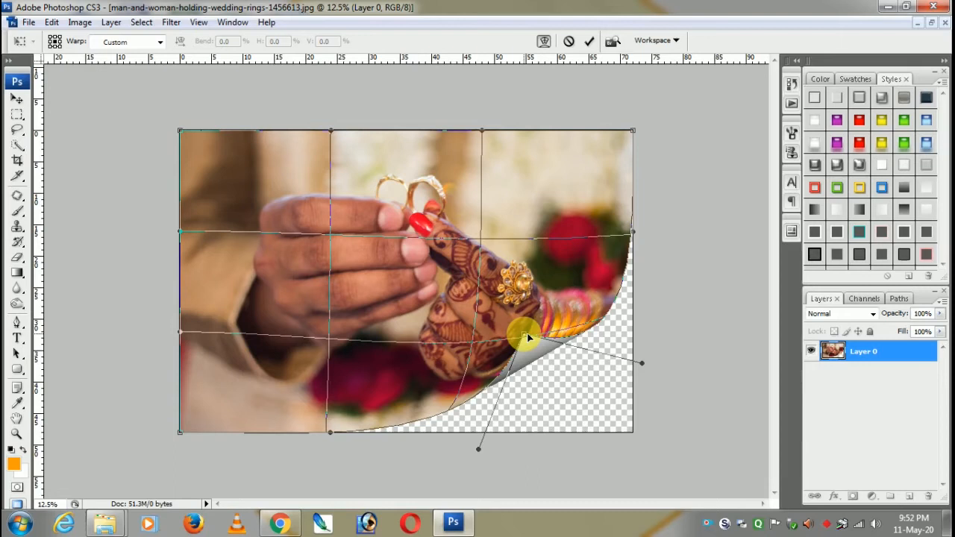
drag(528, 338, 528, 344)
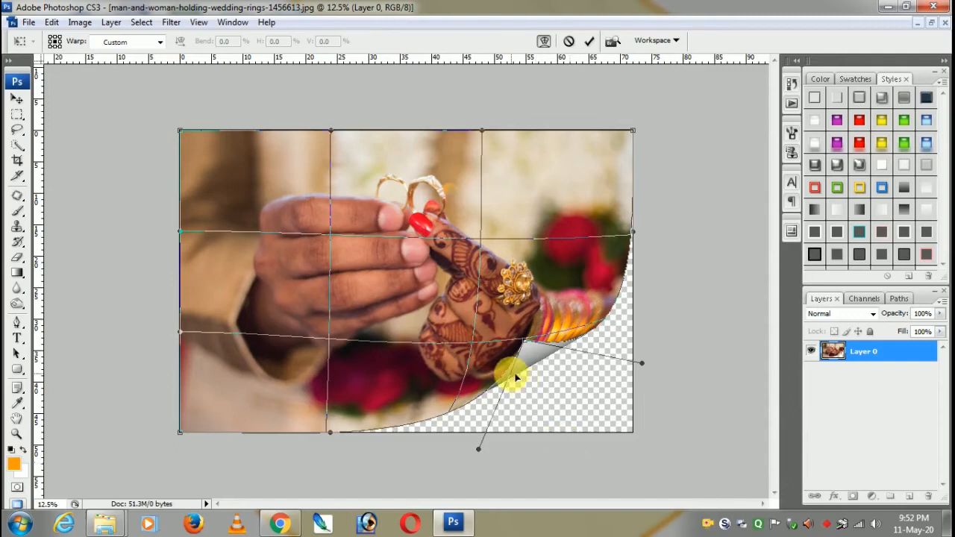
click(588, 43)
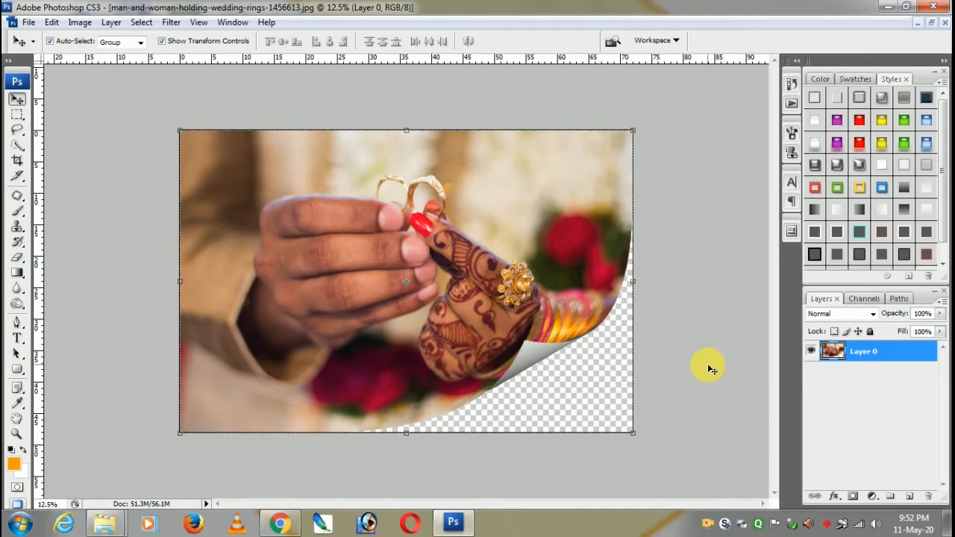
click(711, 369)
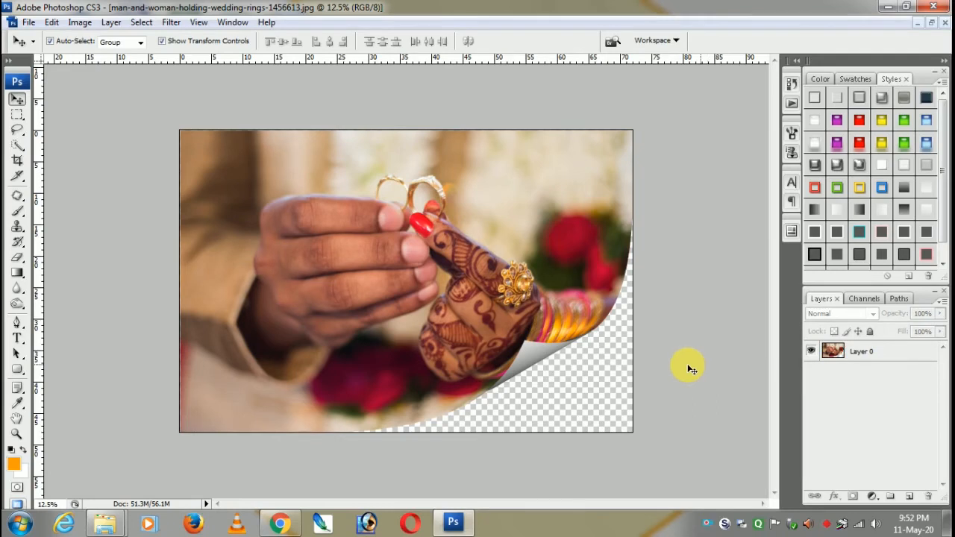
click(532, 353)
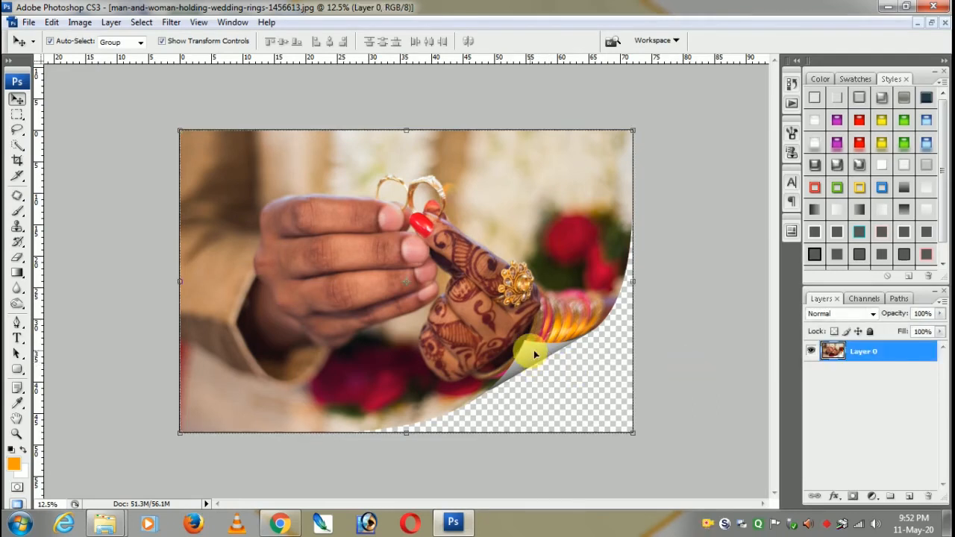
click(656, 351)
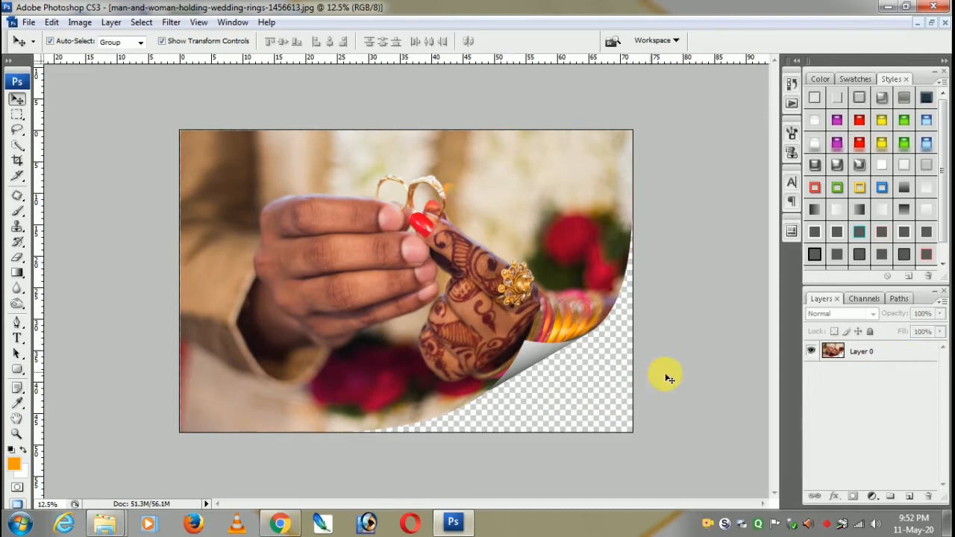
- Toggle Layer 0 off and on to check the page curl, and duplicate the layer
click(811, 351)
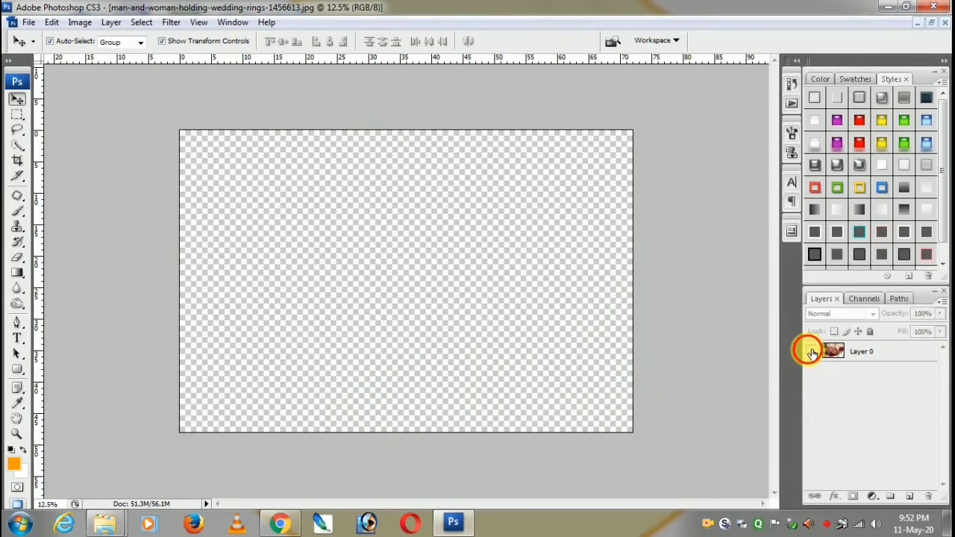
click(811, 352)
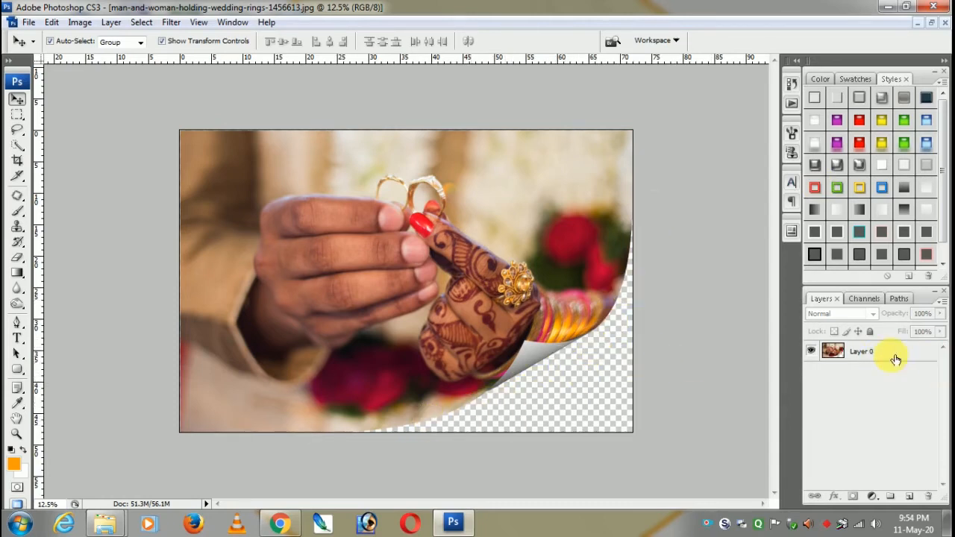
drag(895, 361, 913, 495)
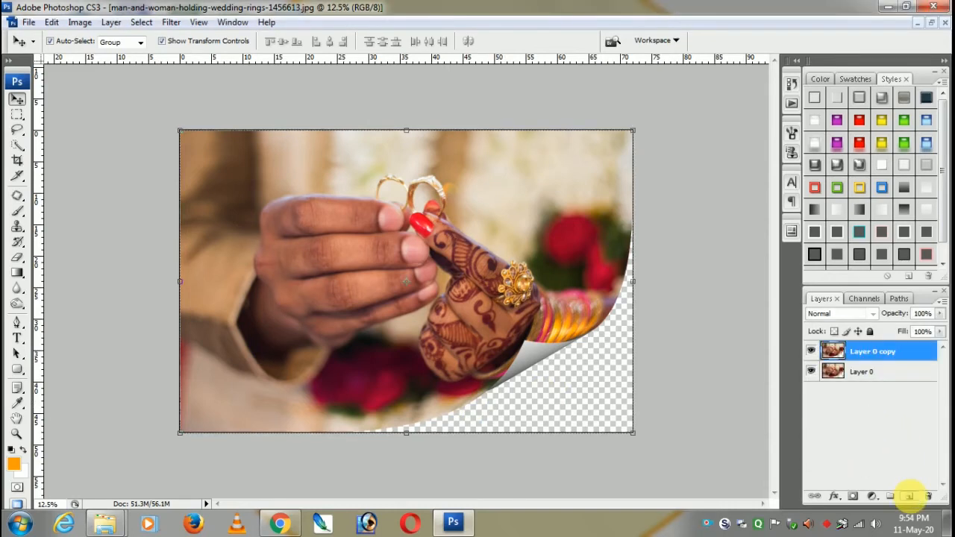
- Compare Layer 0 and its copy by toggling the visibility of each layer
click(872, 371)
click(812, 371)
click(817, 371)
click(817, 352)
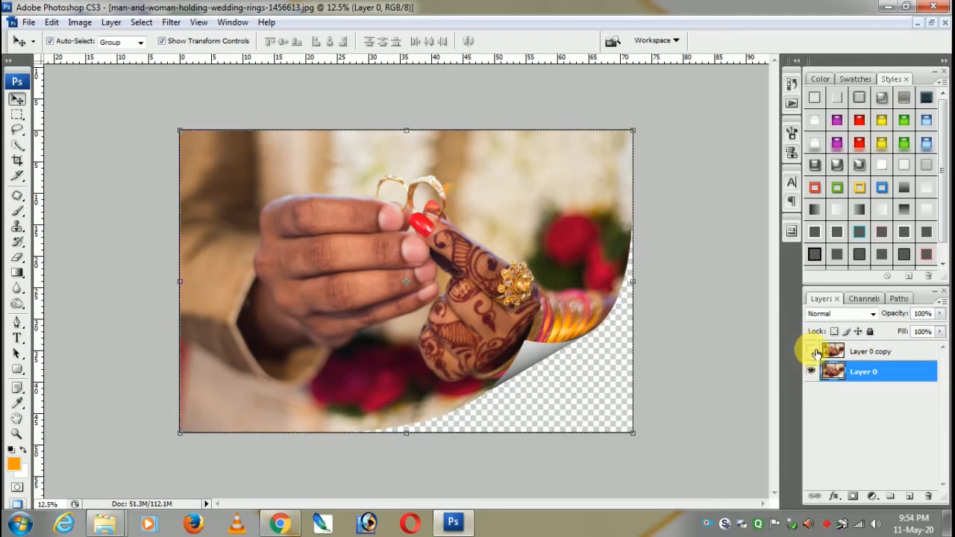
click(813, 352)
- Add a drop shadow to the Layer 0 copy and set its blend mode to Normal
click(865, 353)
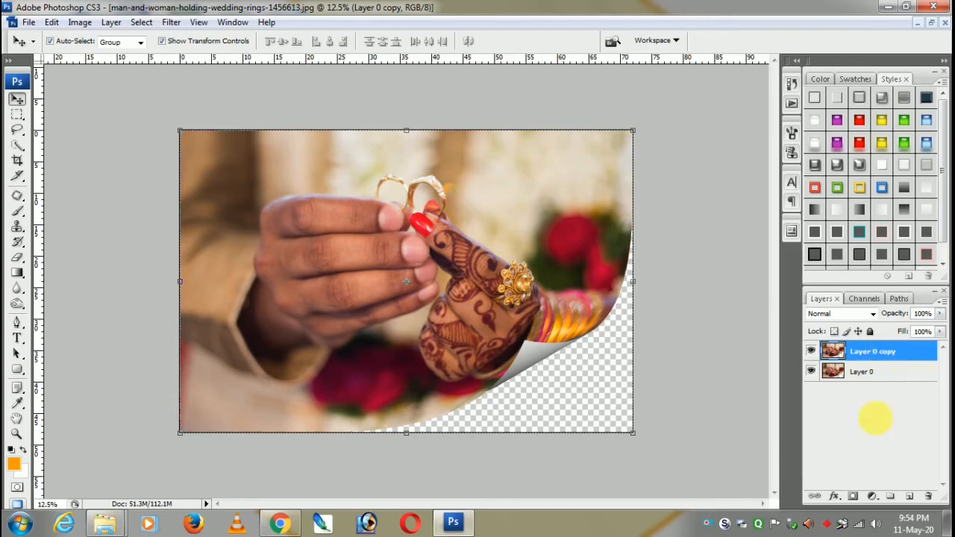
click(837, 497)
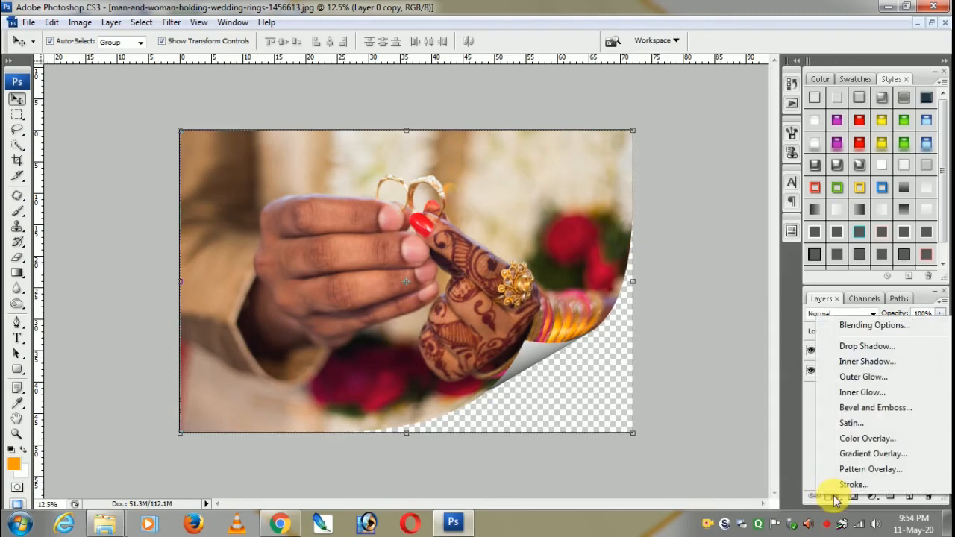
click(864, 348)
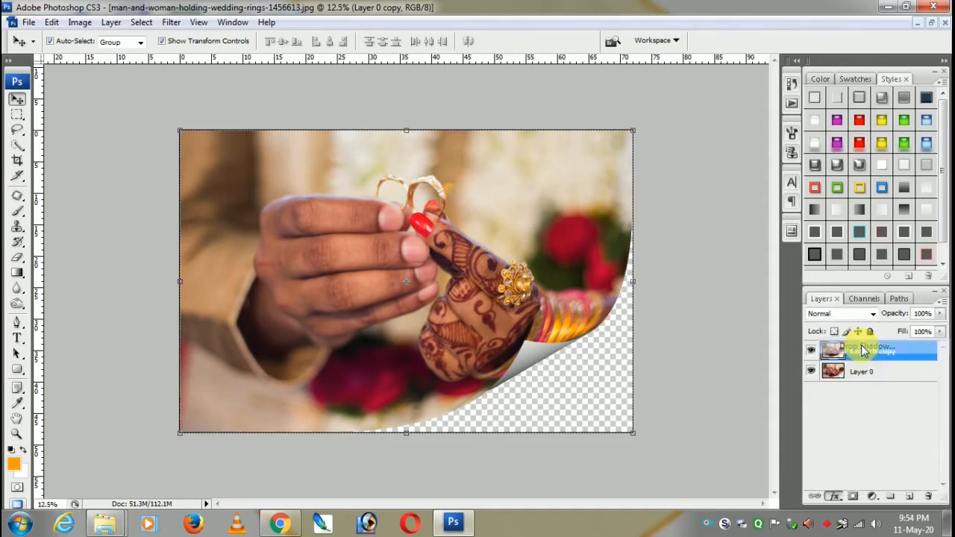
drag(182, 206, 127, 136)
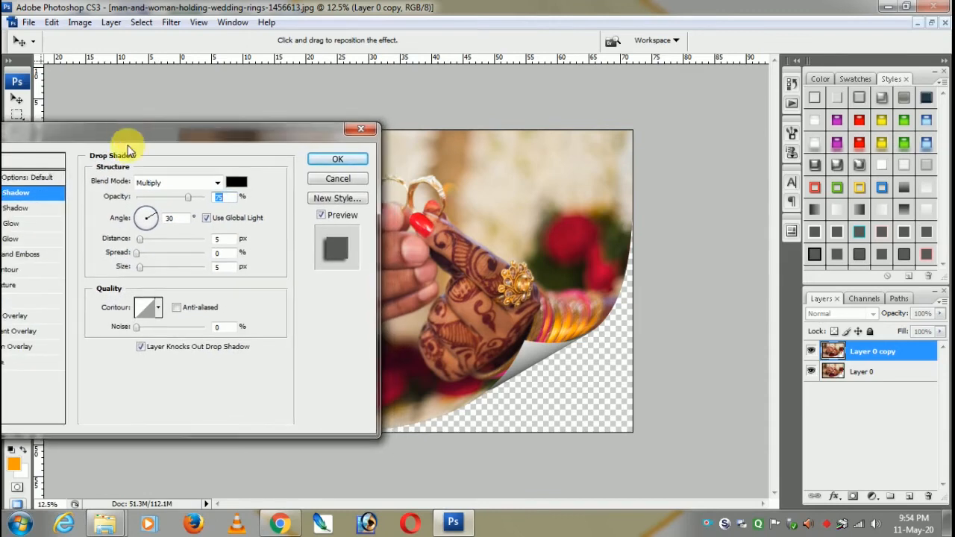
click(217, 187)
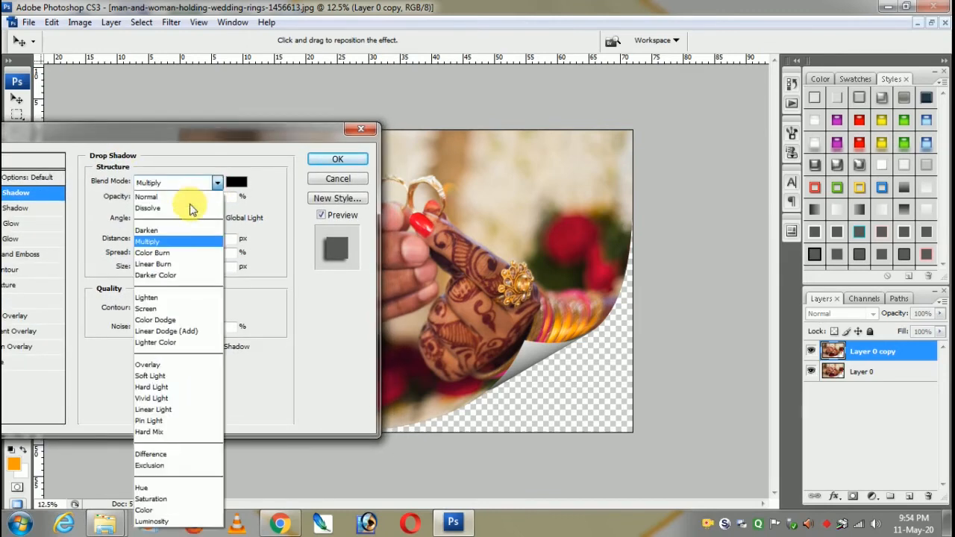
click(171, 193)
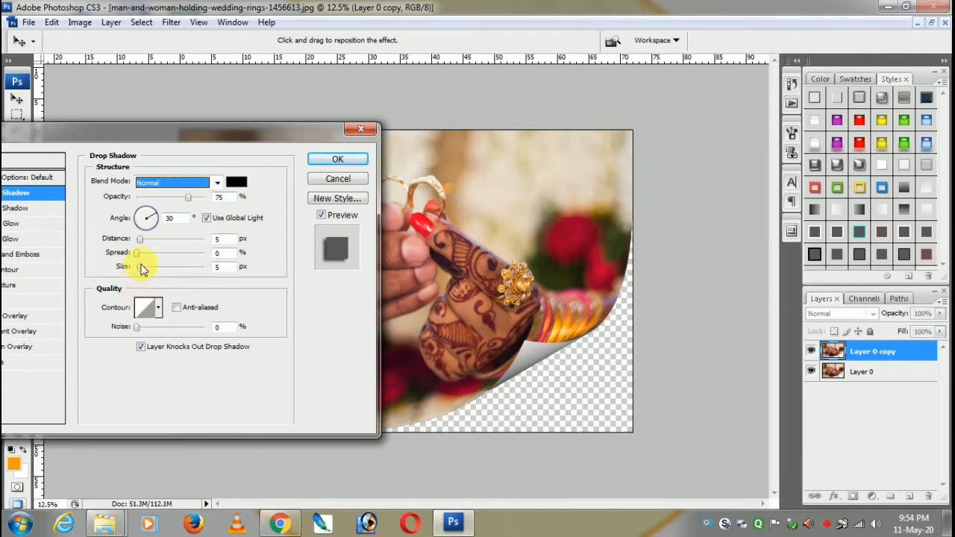
- Set the drop shadow to 100% opacity, 13 px distance, 45% spread and 185 px size, and apply it
key(Tab)
drag(140, 267, 165, 270)
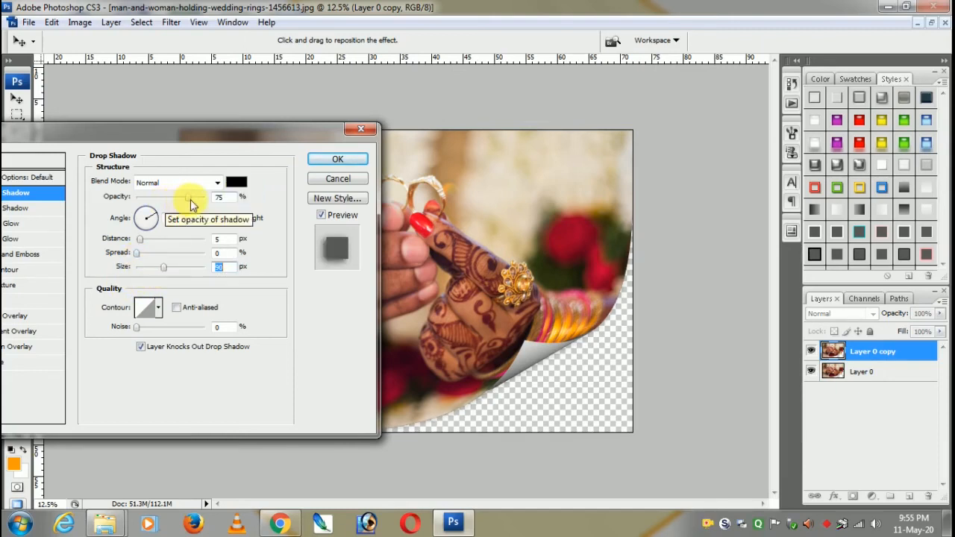
drag(190, 197, 209, 202)
drag(158, 272, 147, 247)
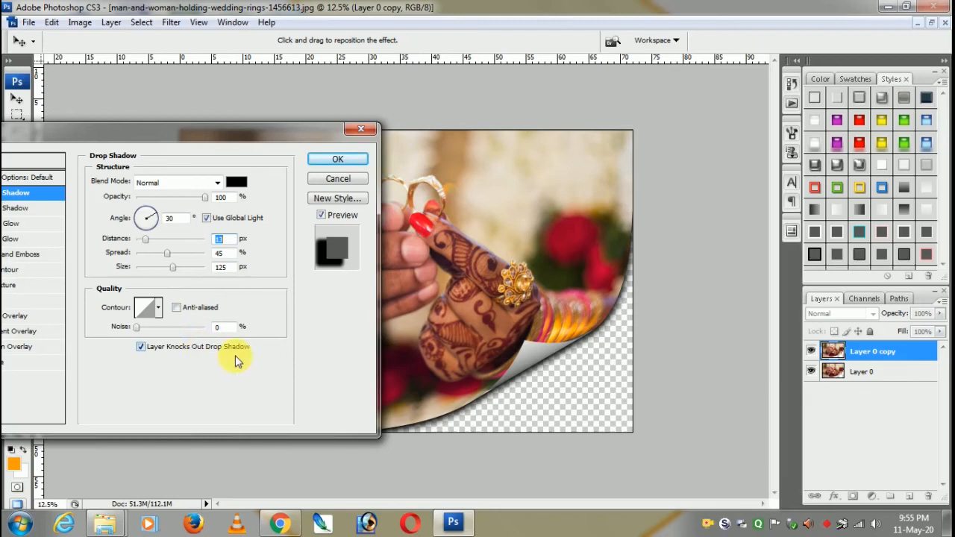
drag(173, 267, 188, 271)
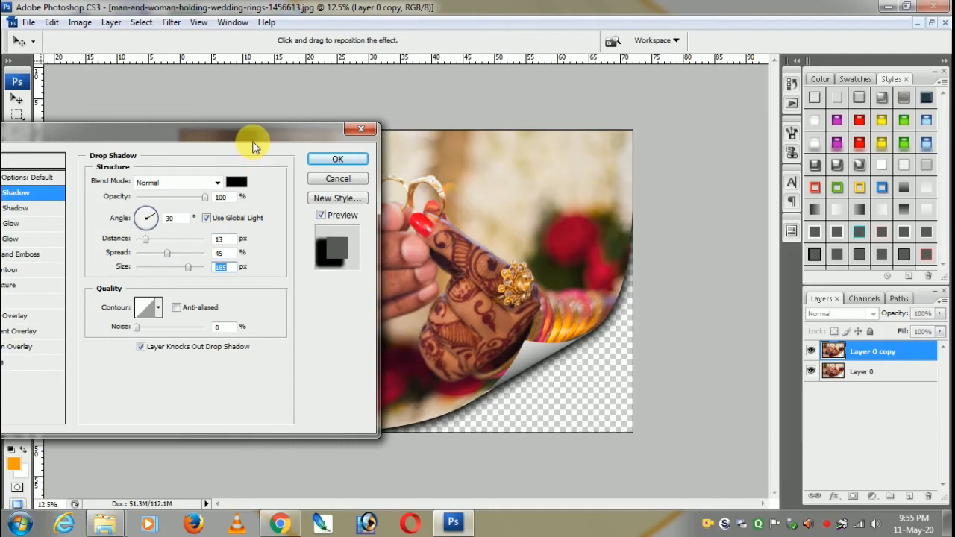
drag(311, 132, 336, 108)
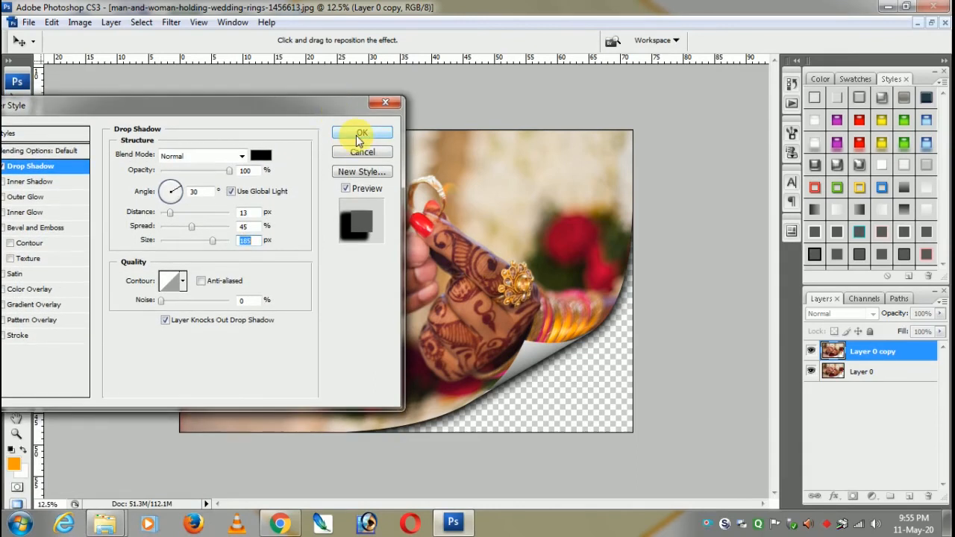
click(360, 134)
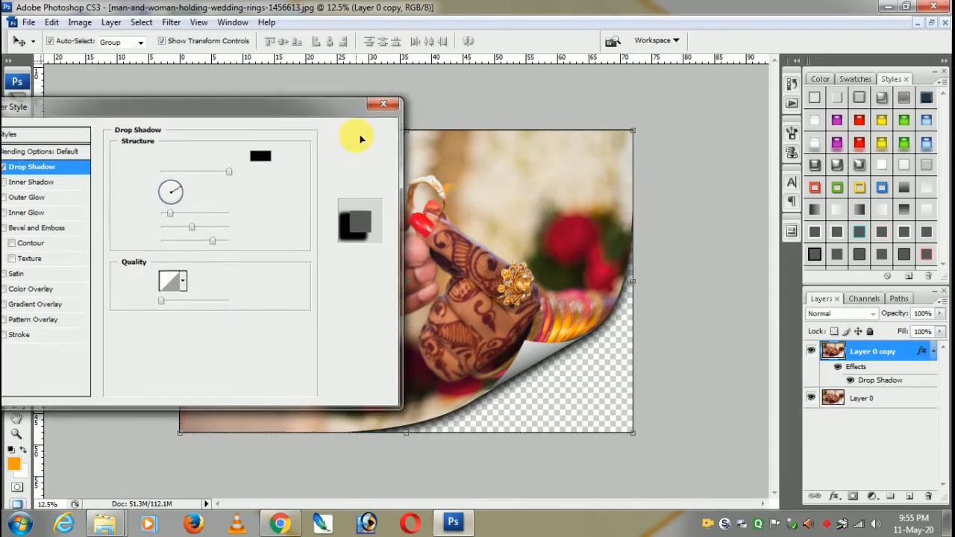
- Merge Layer 0 and the shadowed Layer 0 copy into a single layer
click(870, 402)
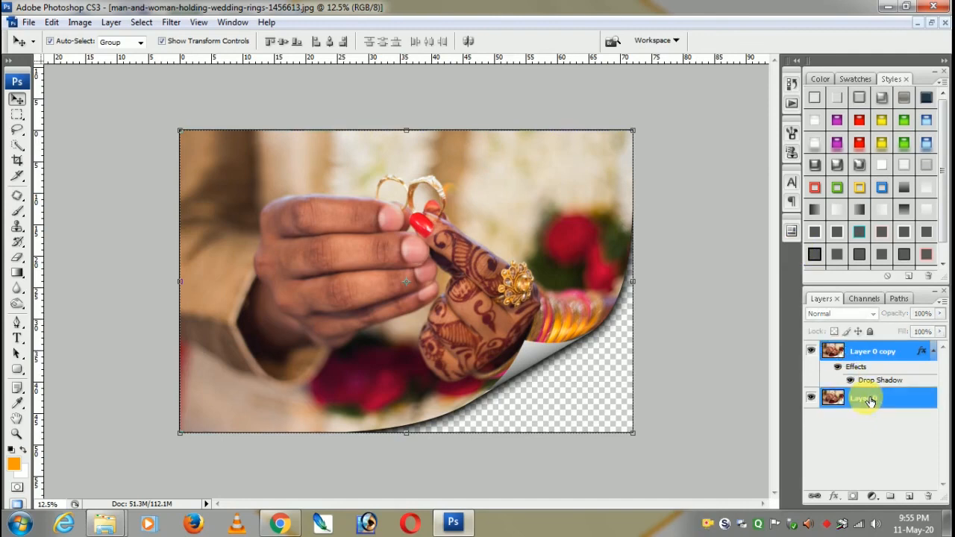
ctrl+click(859, 355)
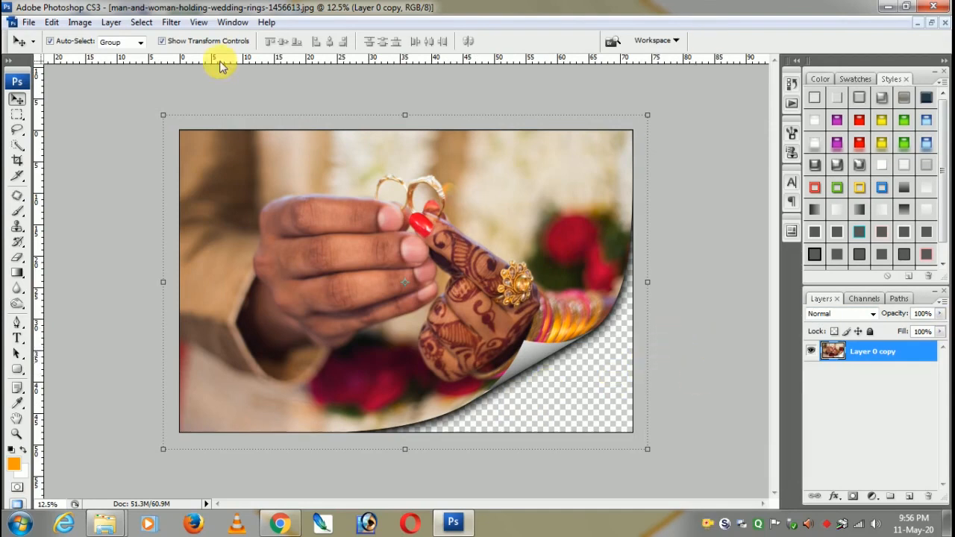
click(28, 22)
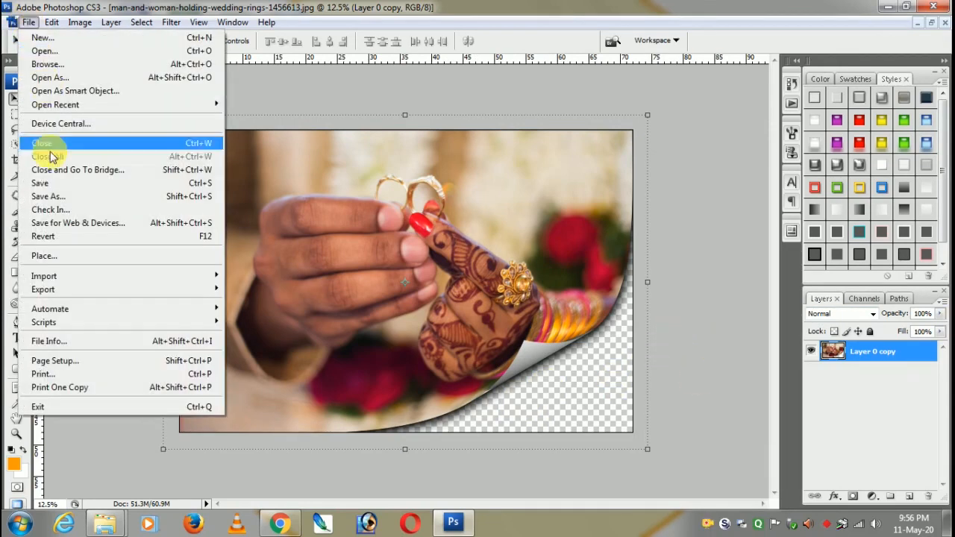
click(53, 190)
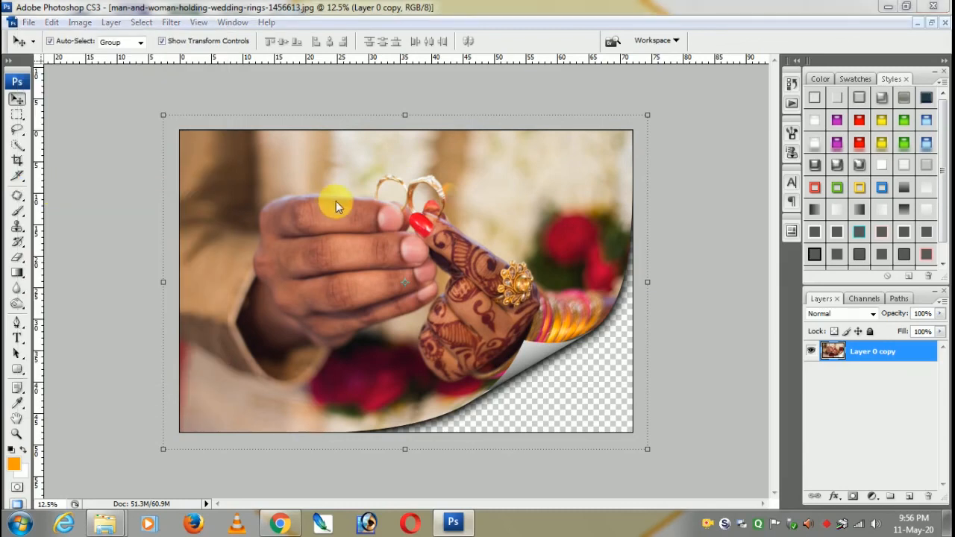
click(413, 348)
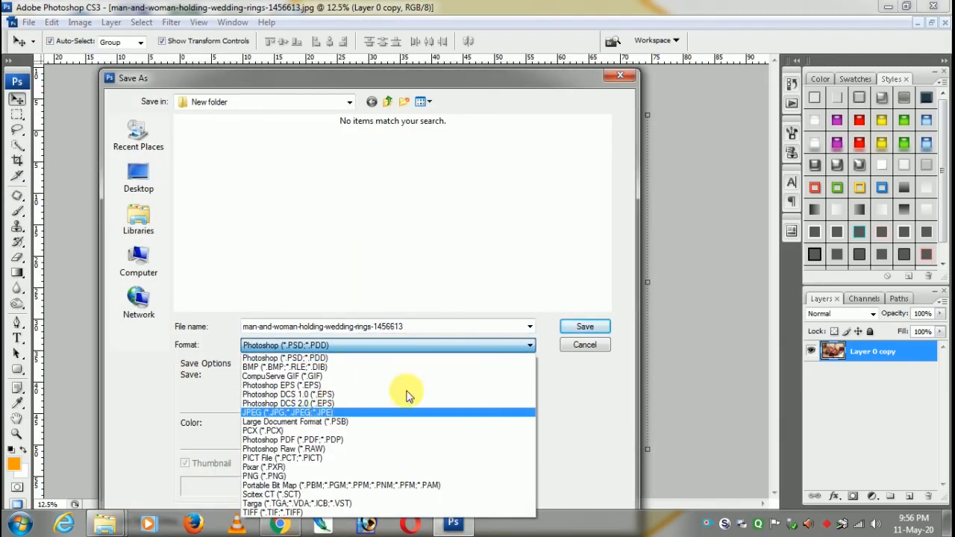
click(582, 346)
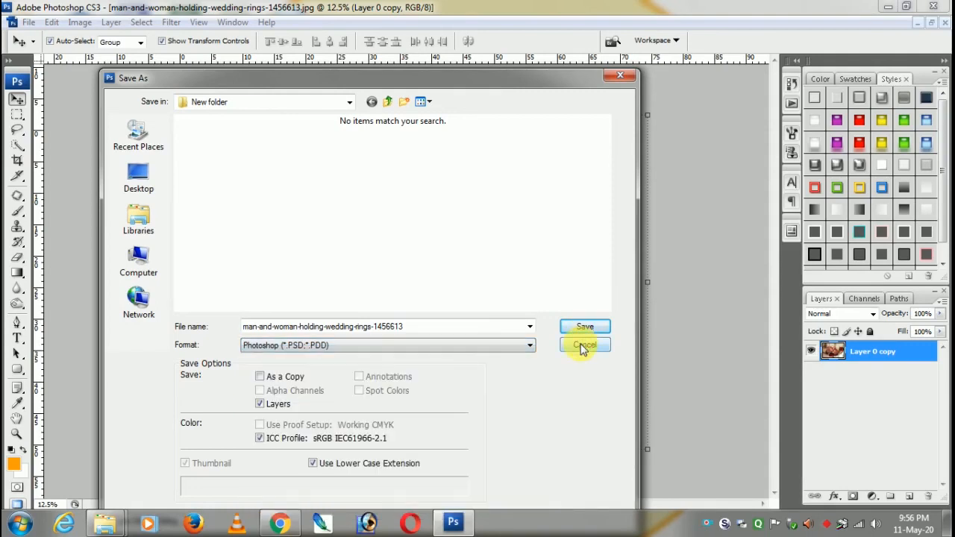
click(583, 347)
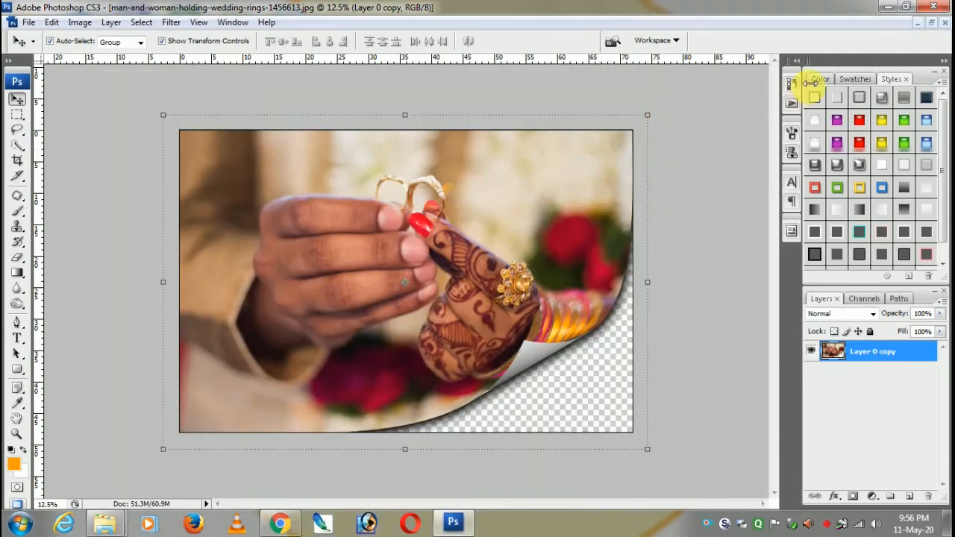